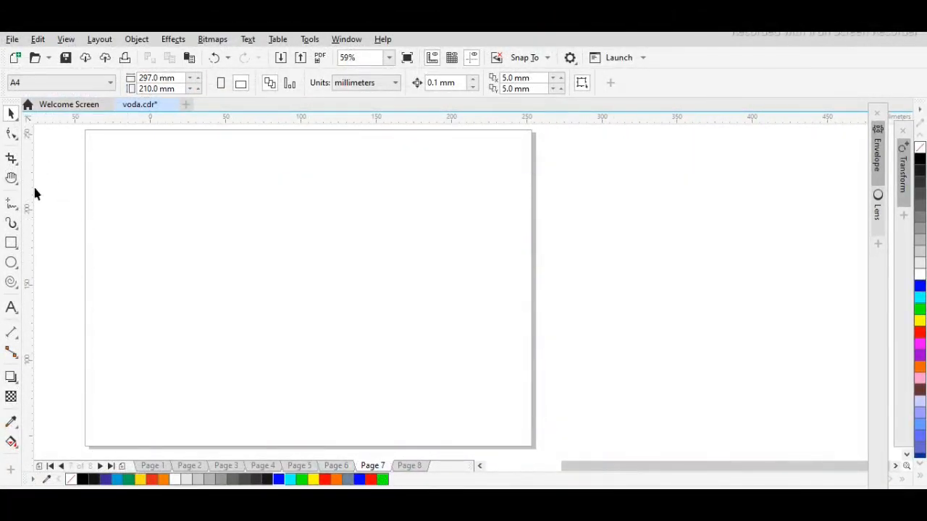
Step: Draw a five-revolution spiral about 131 mm across near the page's left side and break its curve at the outer right-side nodes
click(11, 283)
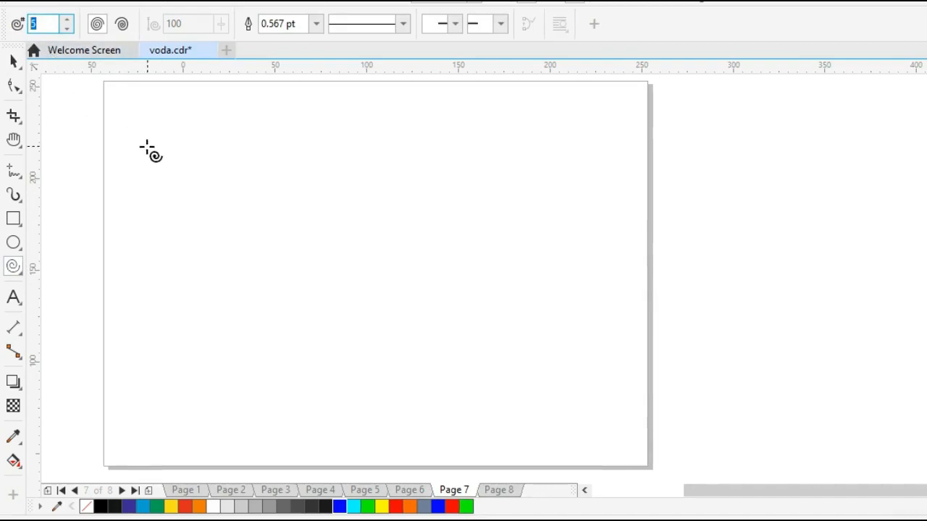
drag(137, 137, 437, 290)
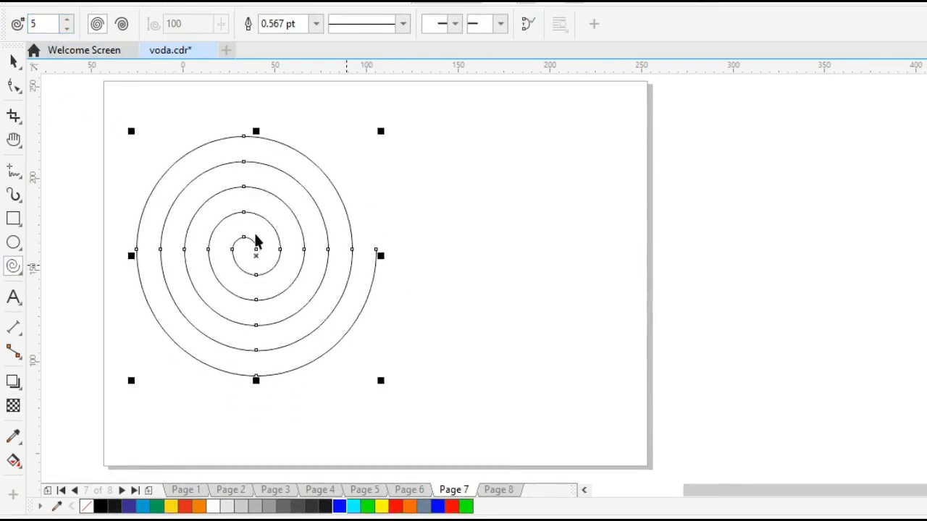
click(14, 86)
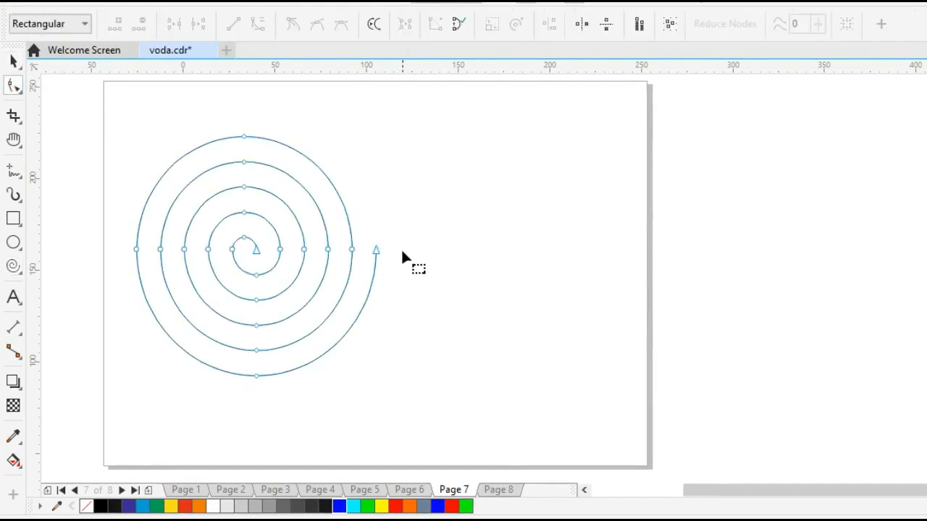
drag(391, 314, 313, 335)
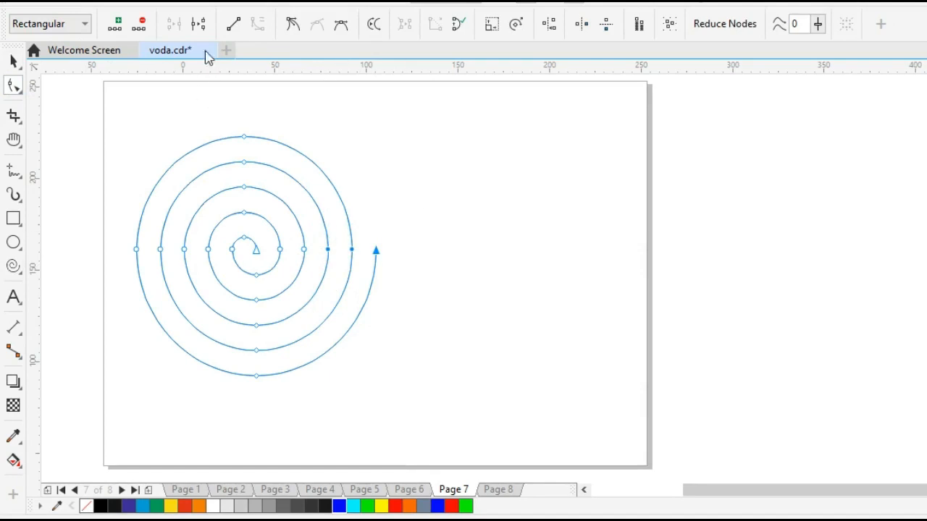
click(202, 28)
Step: Split the broken spiral into separate curve objects with Break Curve Apart
key(space)
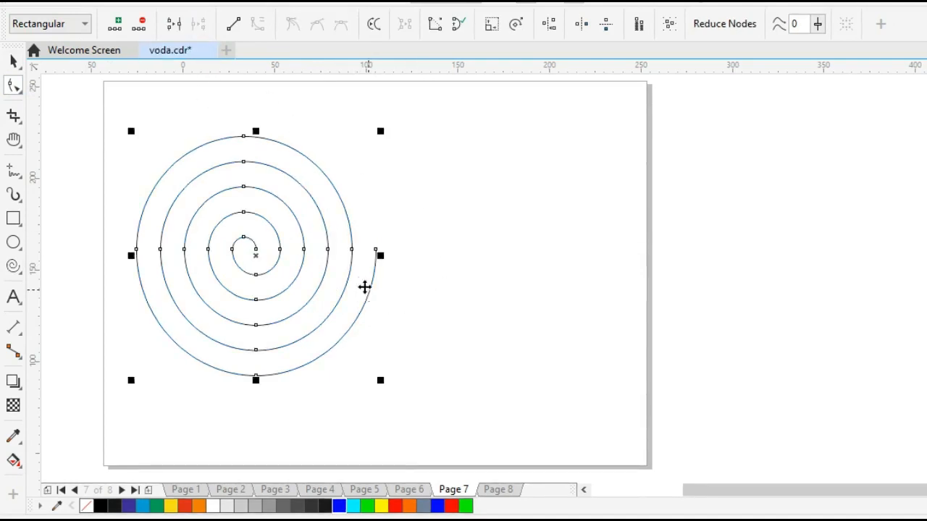
right_click(351, 251)
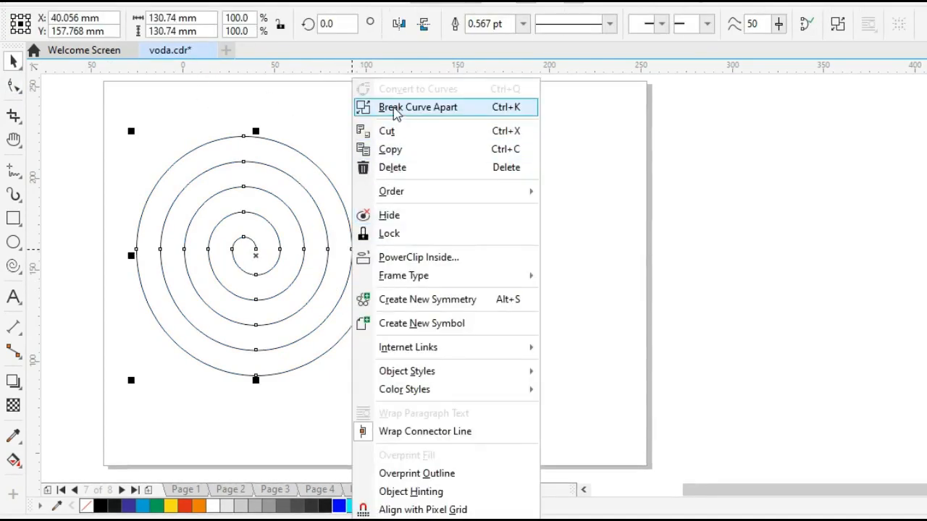
click(398, 107)
click(461, 268)
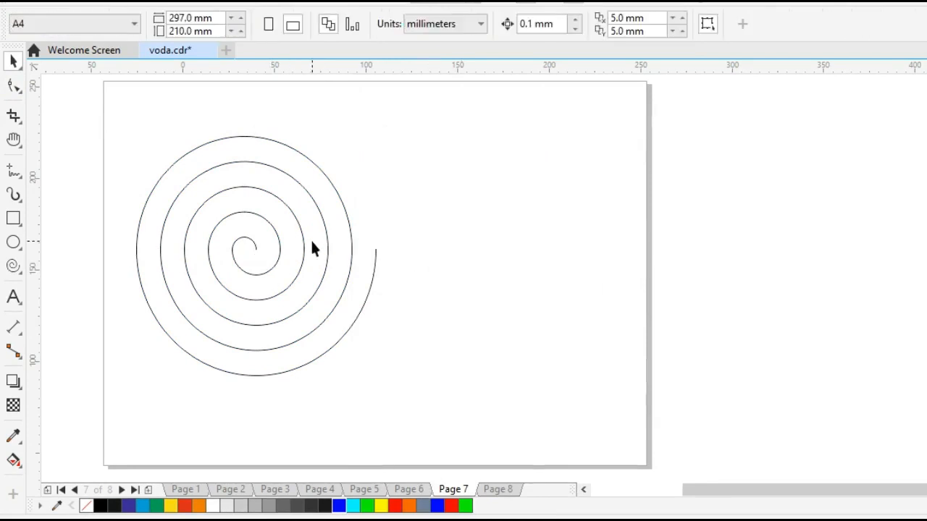
Step: Move the inner spiral out to the upper right of the rings and delete the leftover outer curves
click(254, 248)
drag(268, 246, 416, 156)
drag(153, 178, 469, 365)
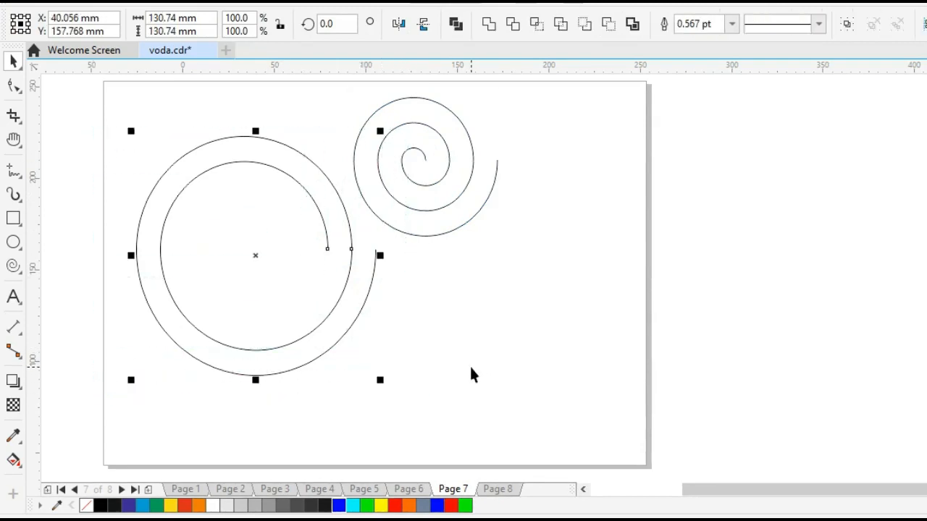
key(Delete)
Step: Rotate the remaining spiral to 315 degrees and place it at the page's upper left, centred at about X 25, Y 211 mm
click(403, 162)
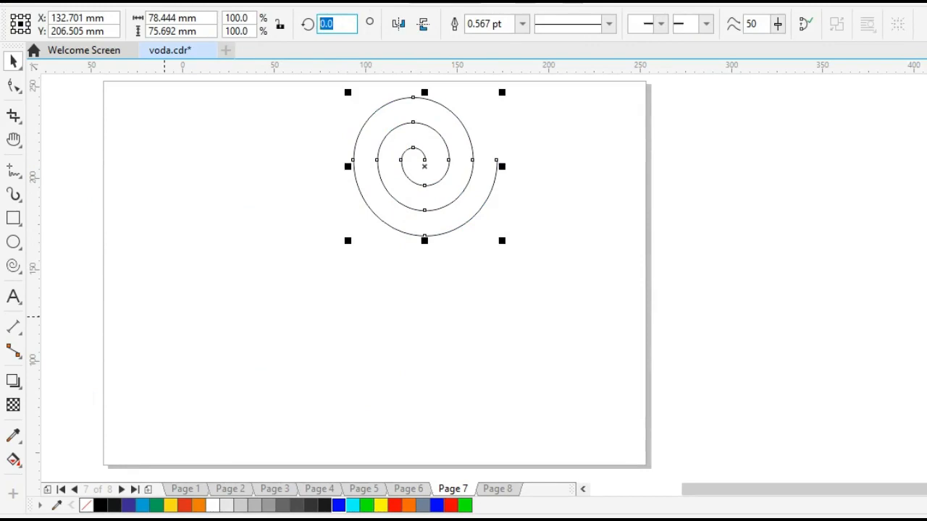
key(Return)
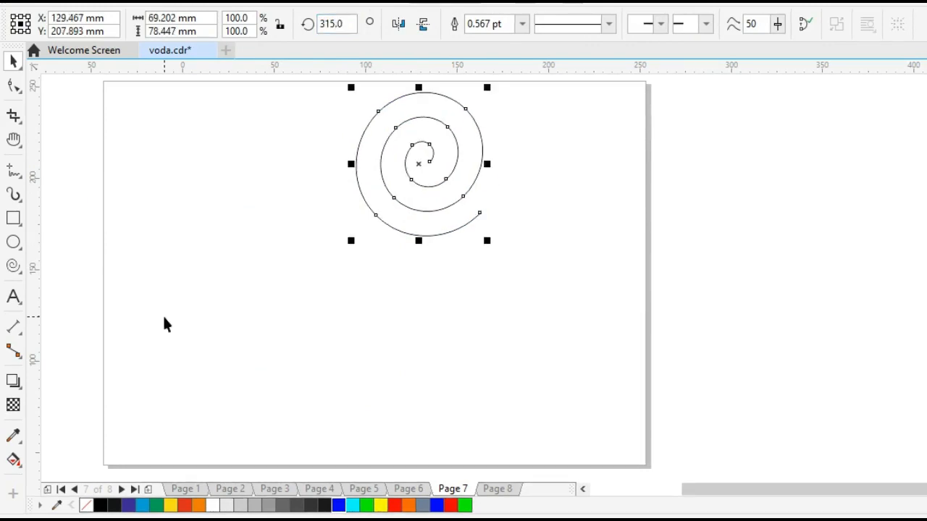
drag(423, 154, 232, 162)
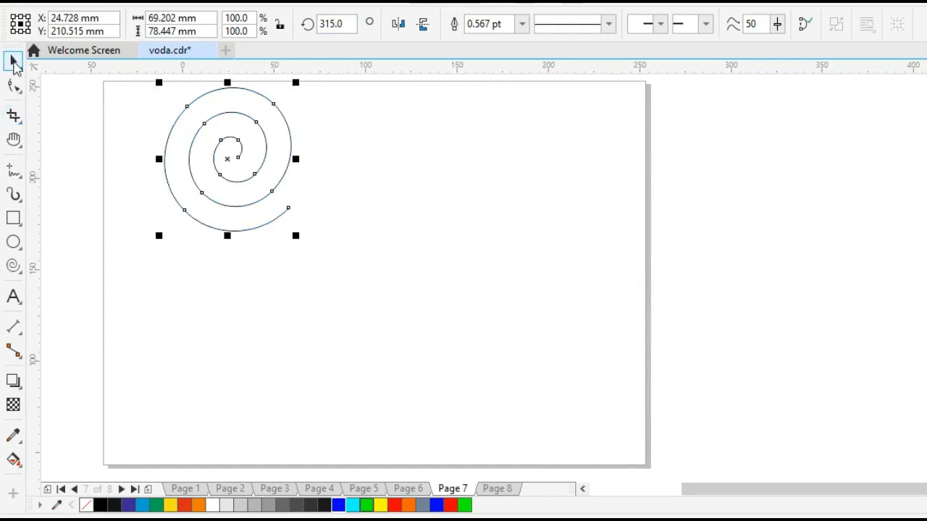
Step: Reshape the spiral's outer end segment into a straight diagonal tail down to the right, making the curve about 78 by 125 mm
click(14, 91)
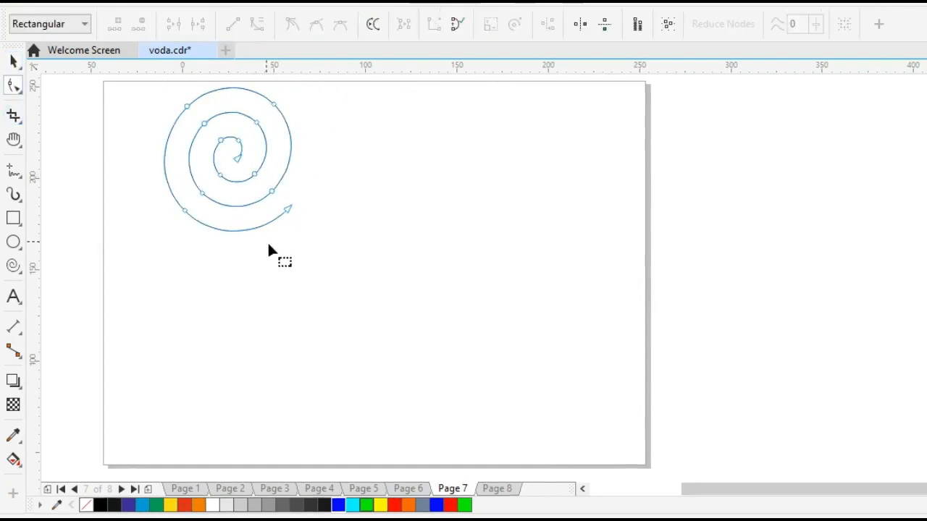
click(288, 210)
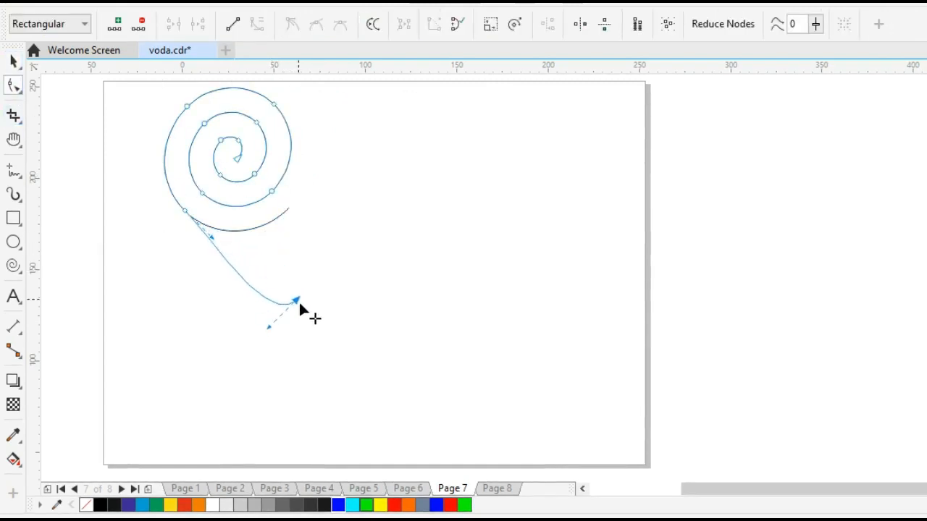
drag(299, 305, 307, 317)
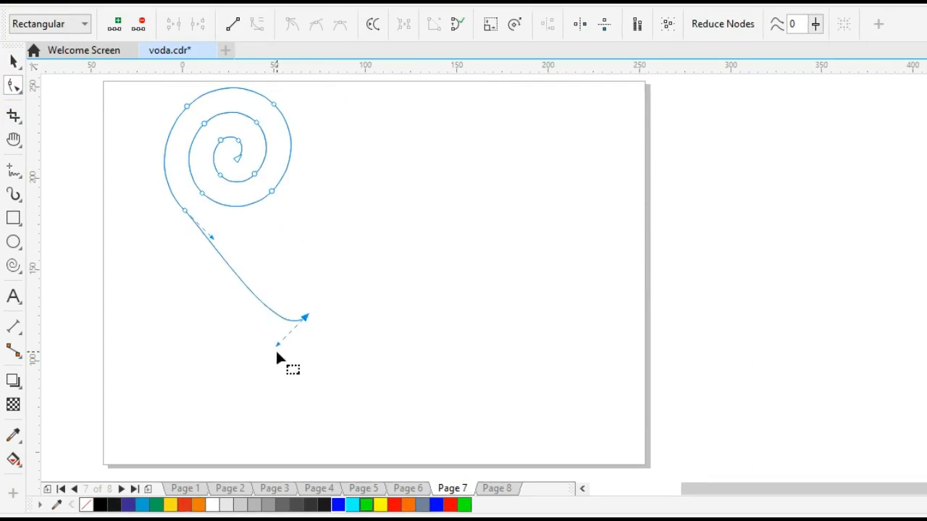
drag(277, 345, 307, 322)
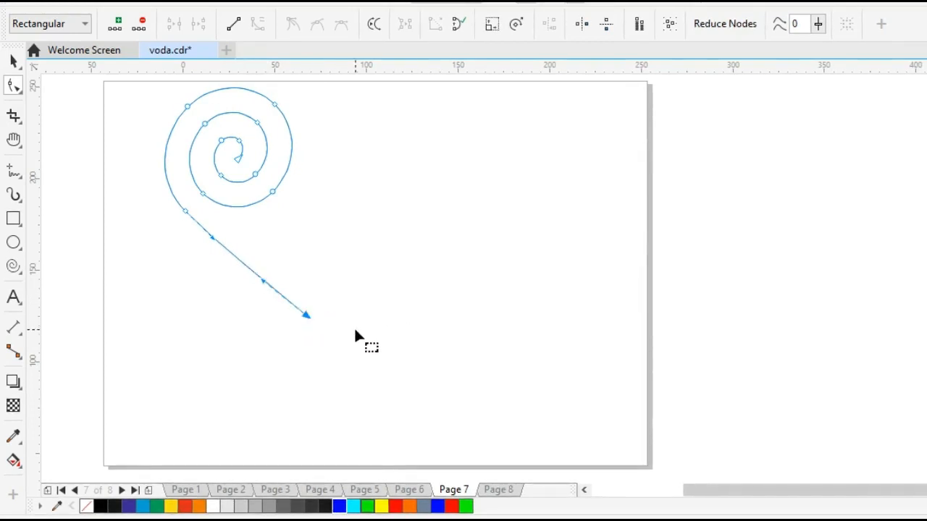
key(space)
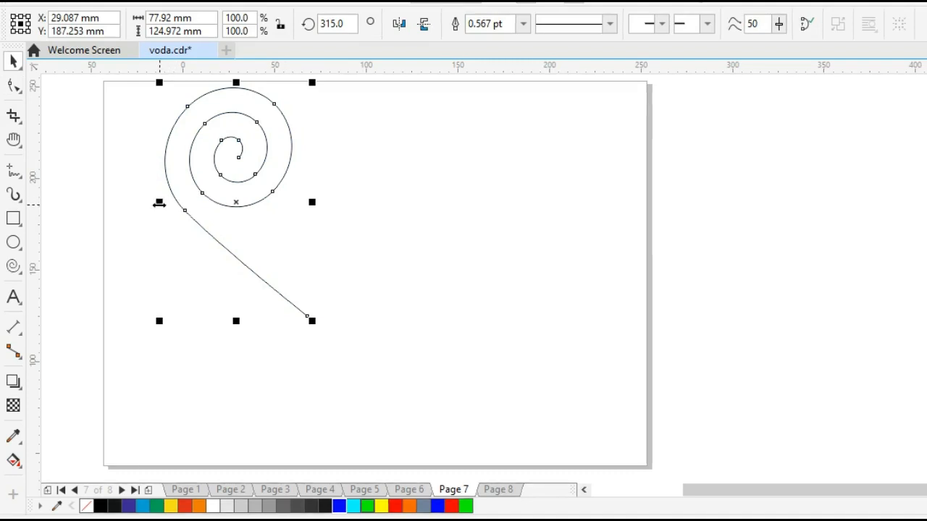
Step: Set the tailed spiral's outline width to 4.0 pt, leaving no mirrored copy beside it
drag(159, 205, 316, 228)
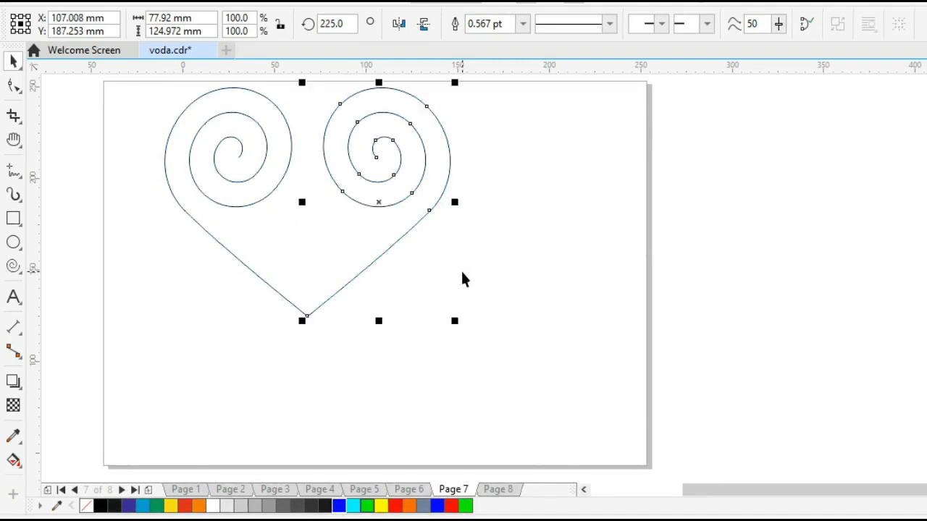
key(ctrl+z)
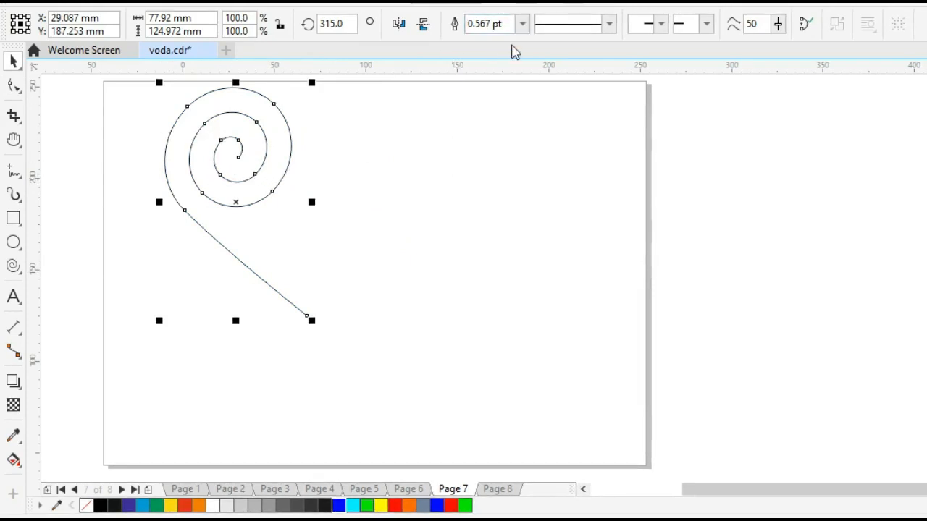
click(522, 24)
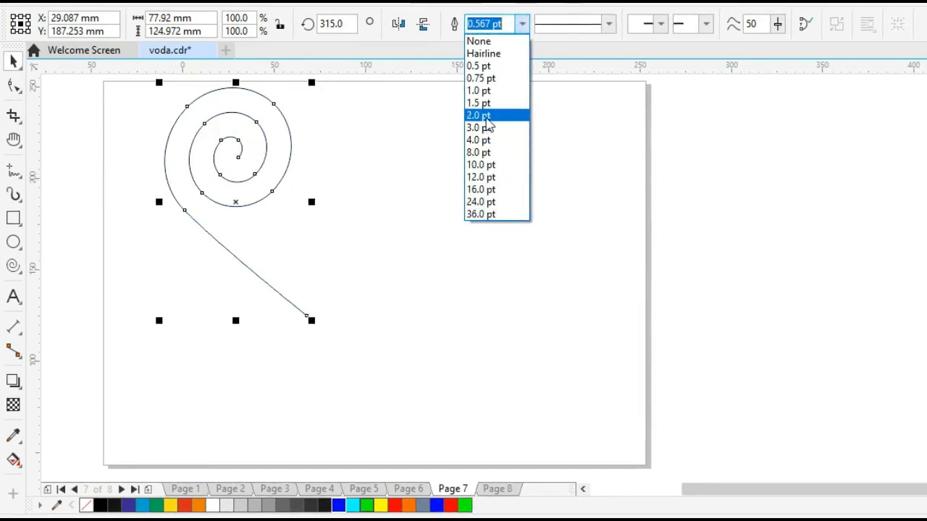
click(478, 116)
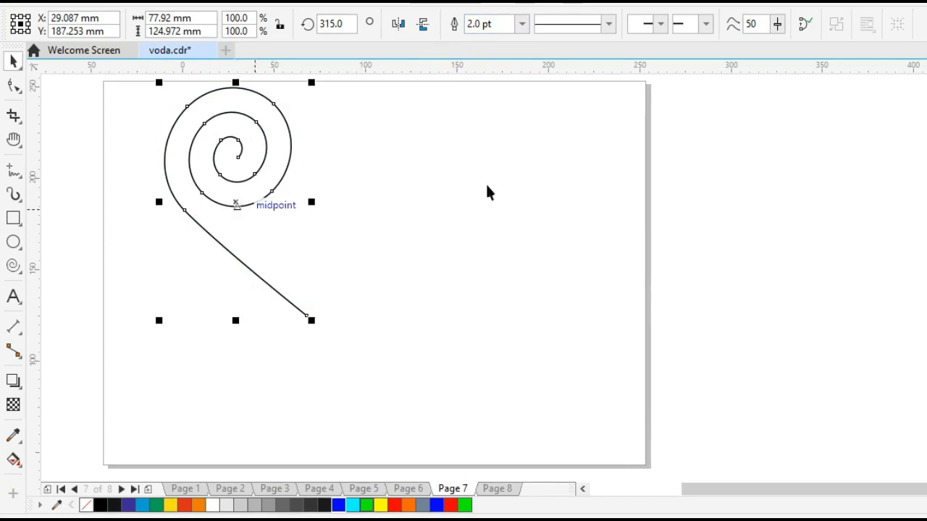
click(521, 24)
click(480, 140)
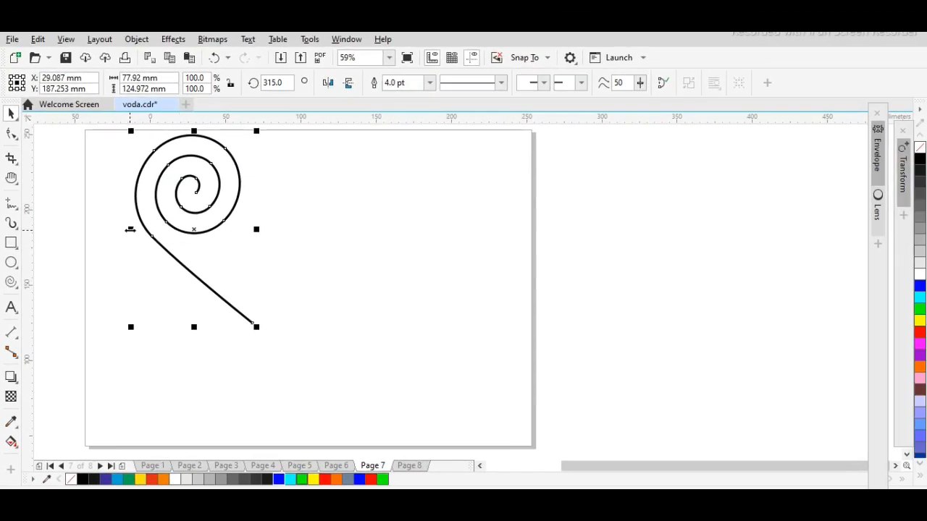
Step: Make a horizontally mirrored copy of the tailed spiral and snap its outer lower-left node onto the original's tail end
drag(130, 229, 293, 239)
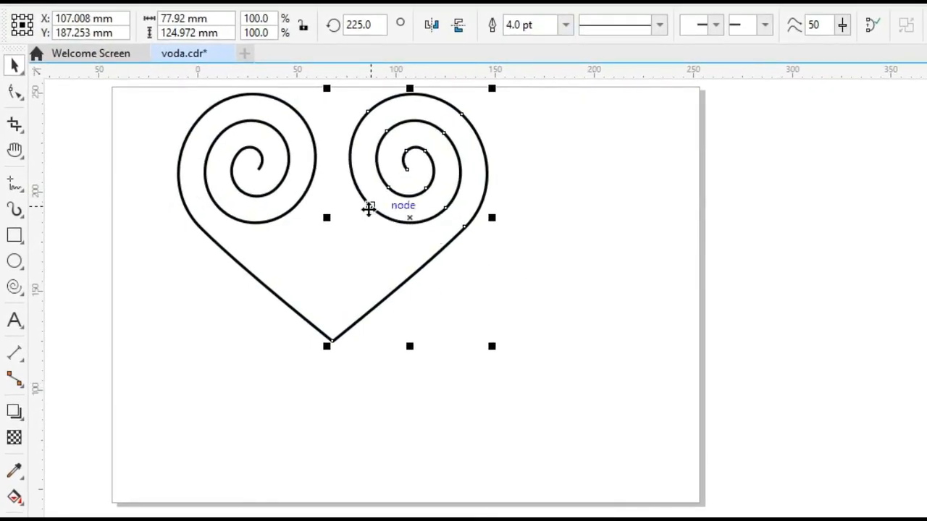
drag(368, 208, 331, 340)
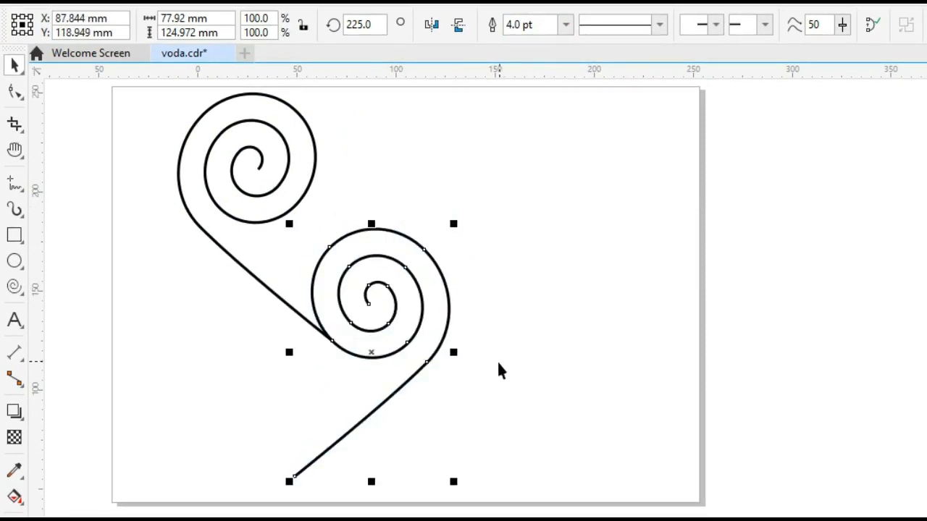
Step: Group the two joined spirals, scale the group to about 45.6% and place it at the page's upper edge
key(ctrl+a)
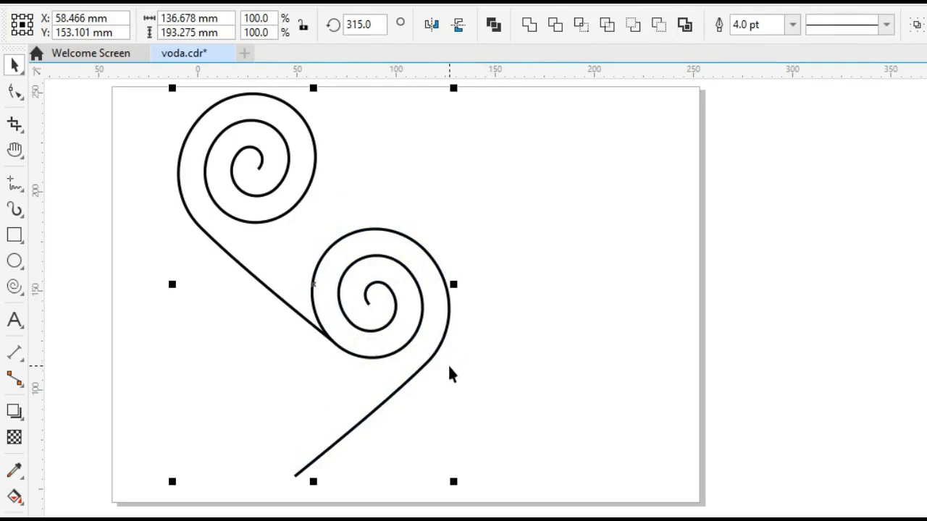
key(z)
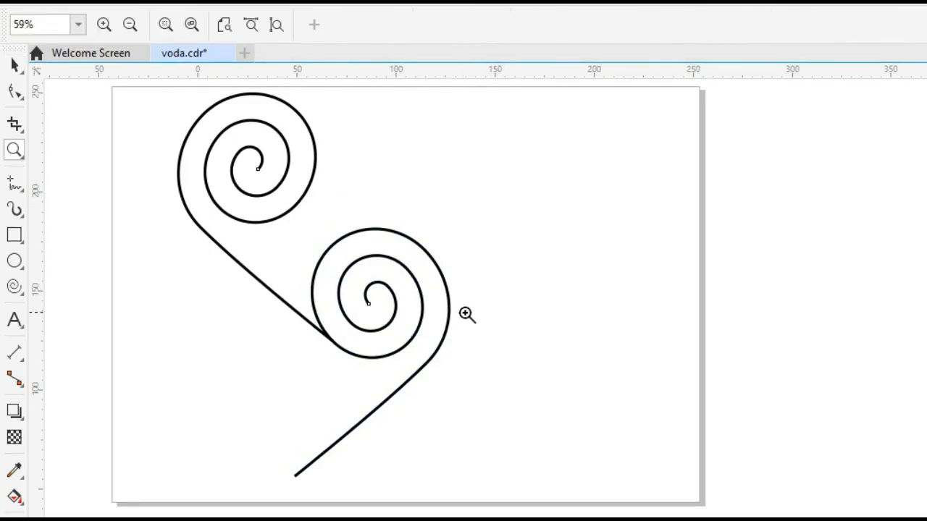
key(space)
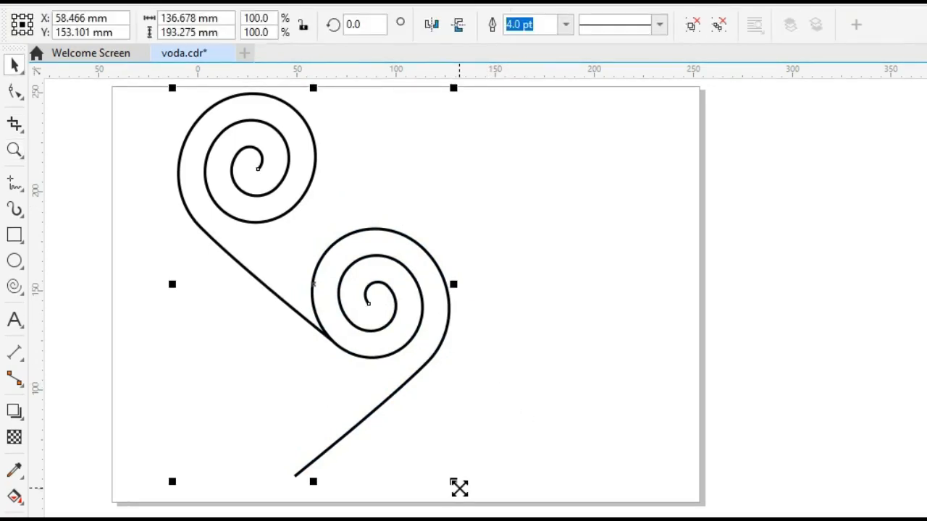
drag(459, 488, 413, 386)
drag(343, 289, 357, 156)
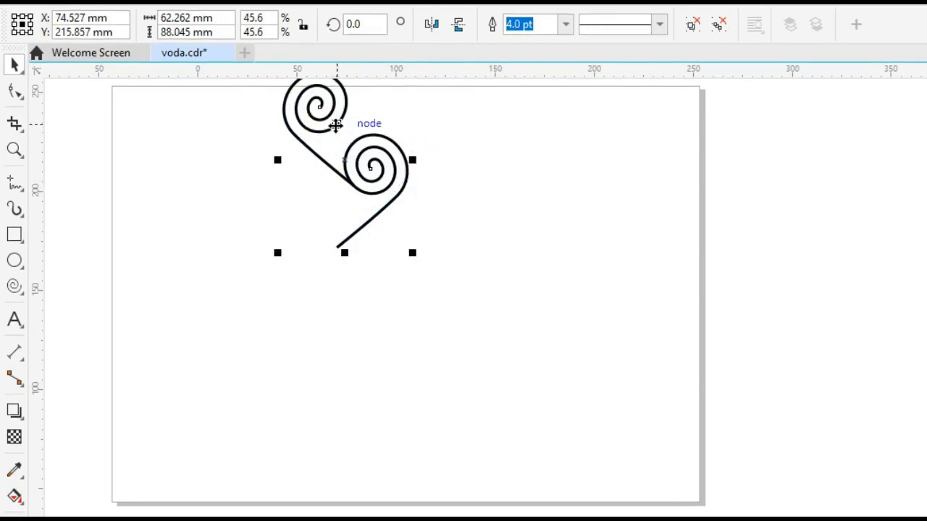
Step: Repeat the spiral pair downward as five copies joined end to end, and group the whole column
drag(336, 125, 338, 249)
key(ctrl+r)
key(ctrl+r)
key(ctrl+r)
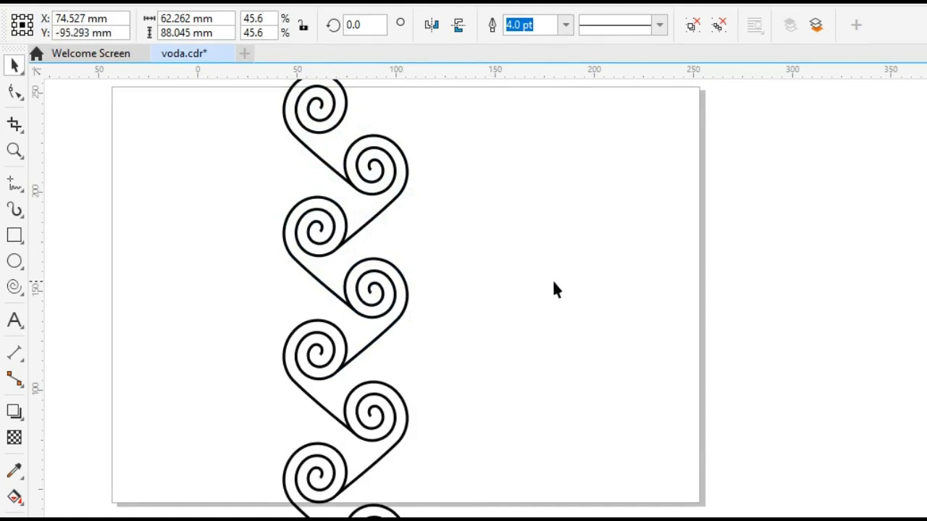
key(ctrl+a)
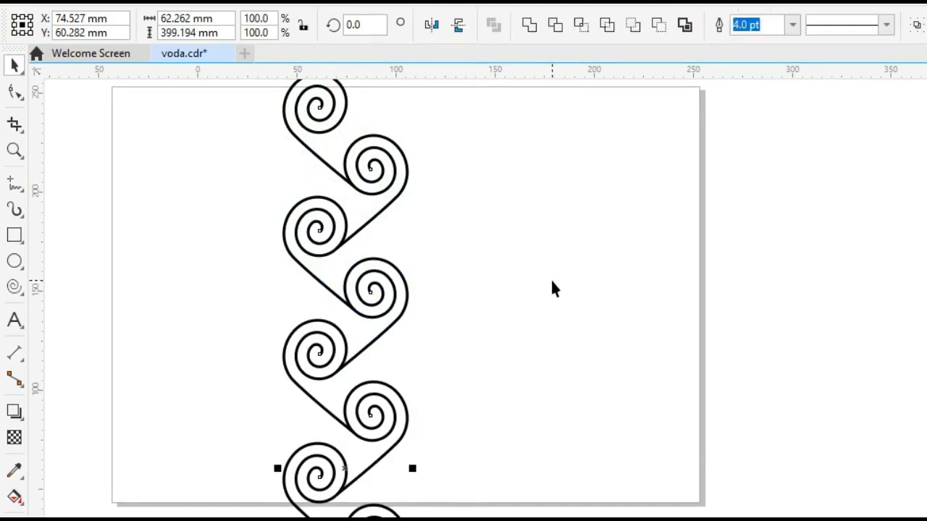
key(ctrl+g)
Step: Scale the grouped spiral column to about 49% so it fits the page height and centre it on the page
key(z)
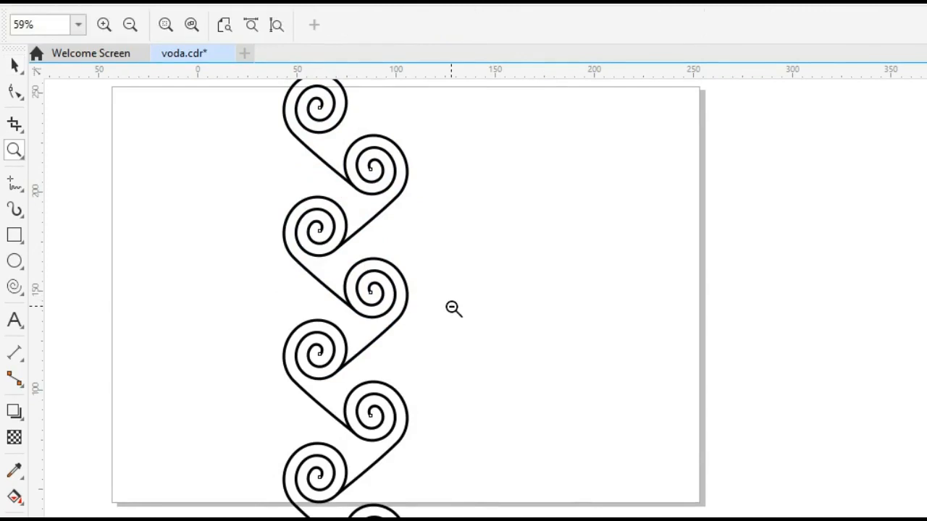
shift+click(471, 310)
shift+click(617, 302)
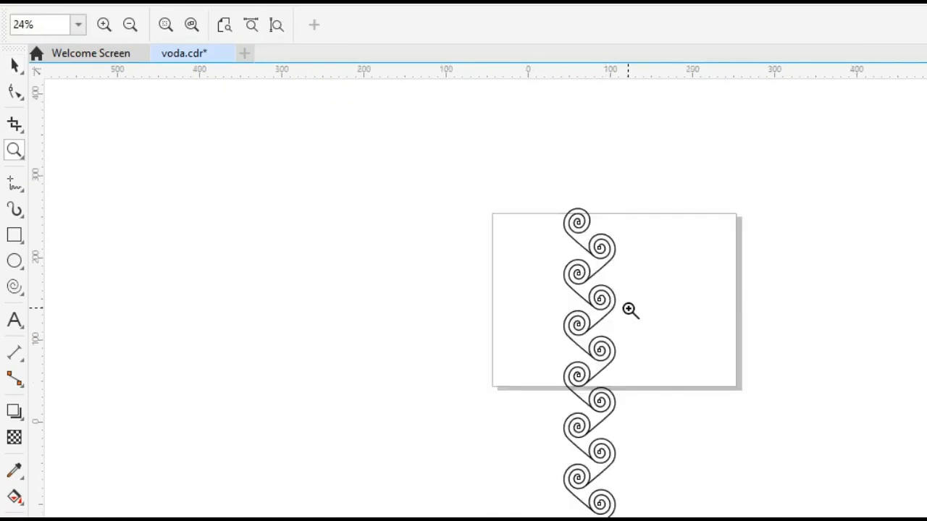
key(h)
drag(621, 336, 472, 254)
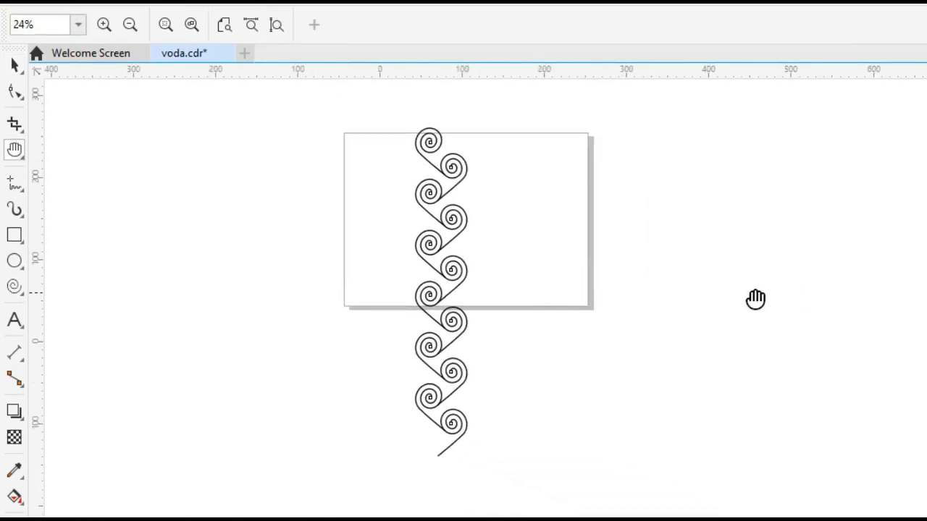
key(space)
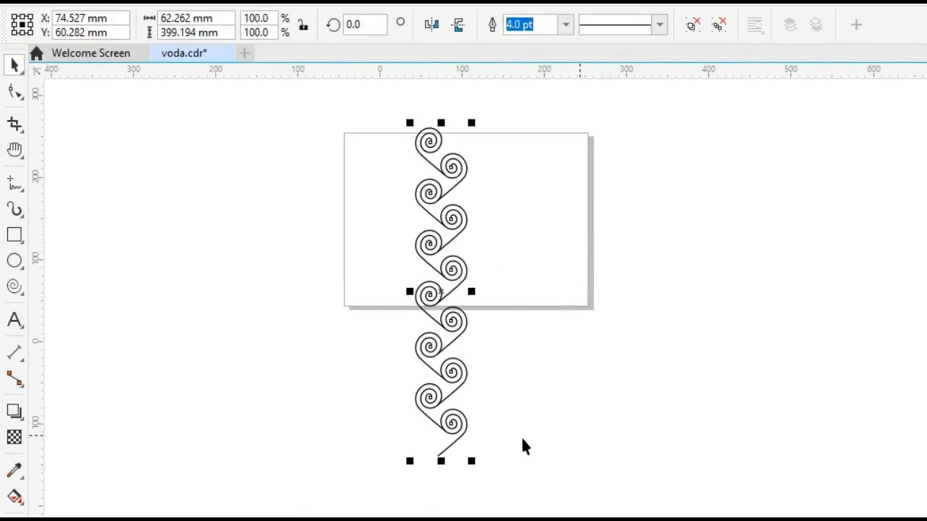
drag(472, 466, 459, 382)
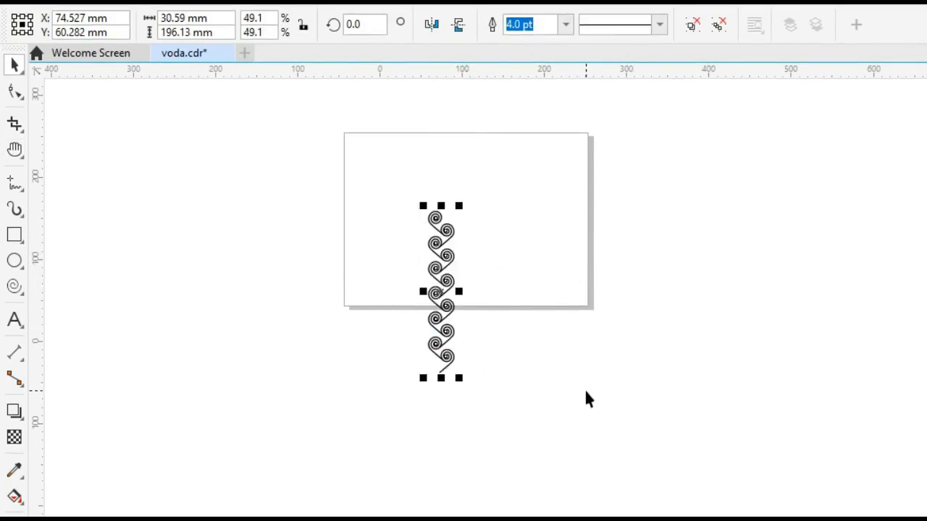
key(p)
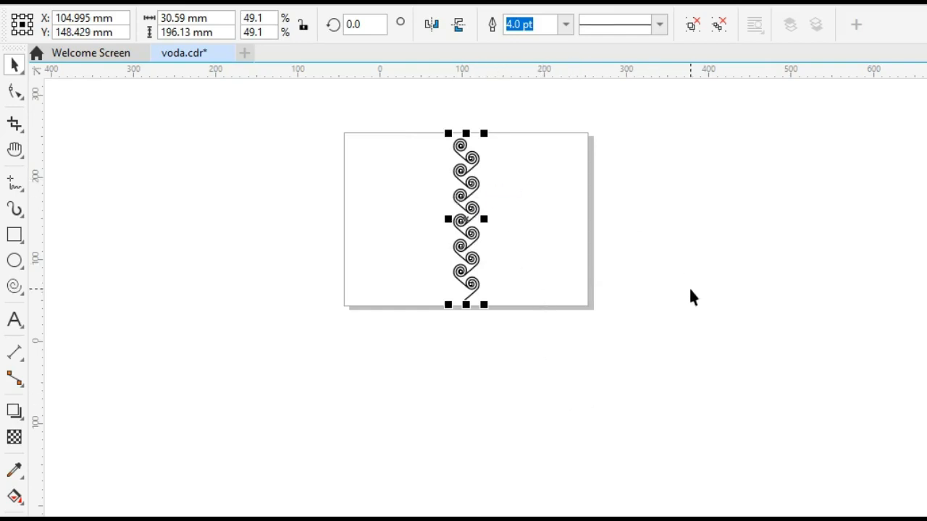
Step: Build a row of four linked columns by repeatedly making horizontally mirrored copies of the spiral column, each adjoining the previous one's outer edge
key(z)
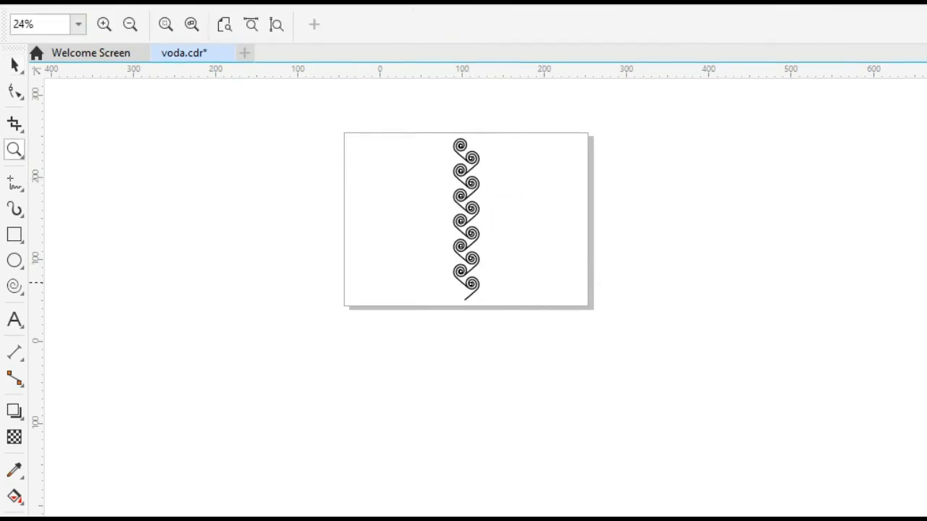
key(F4)
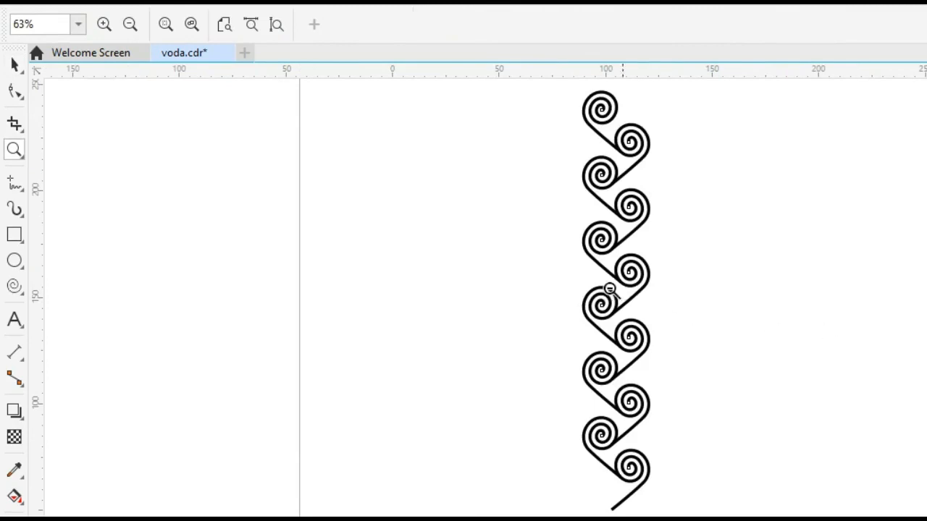
shift+click(610, 290)
drag(400, 142, 898, 446)
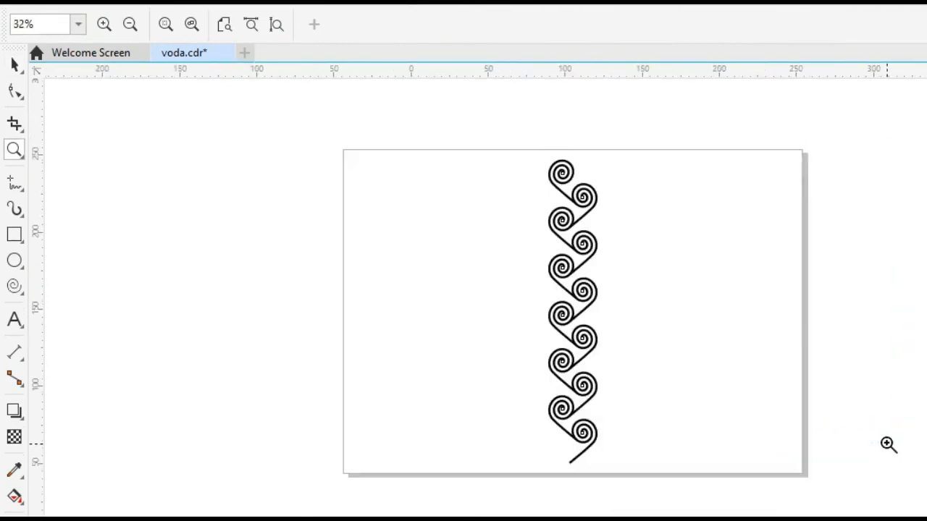
drag(563, 323, 853, 478)
key(h)
drag(772, 373, 478, 354)
key(space)
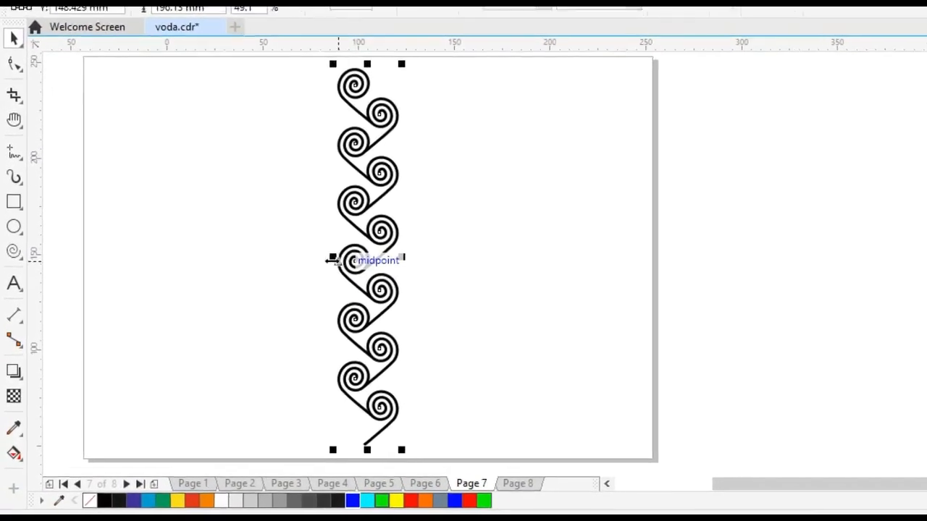
drag(341, 254, 551, 272)
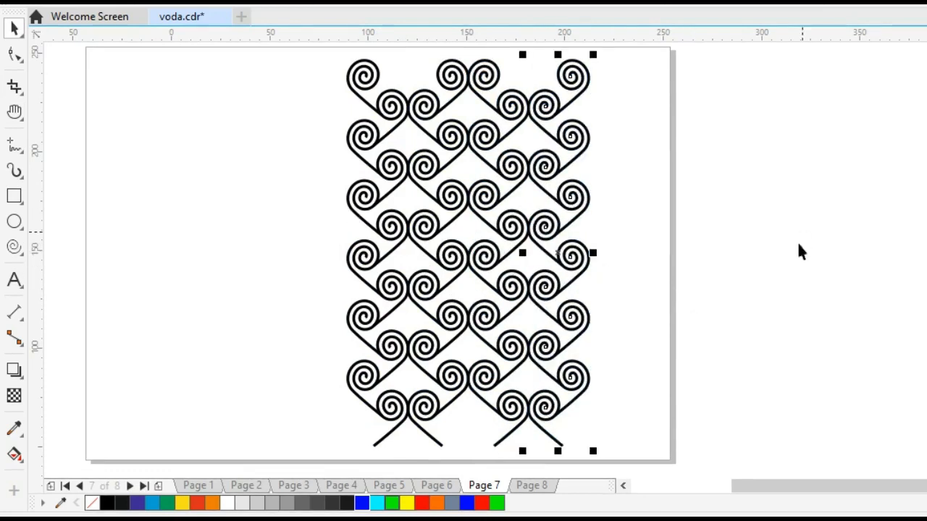
Step: Group all four spiral columns and place one copy of the group on each side of it, leaving a small gap between them
key(ctrl+a)
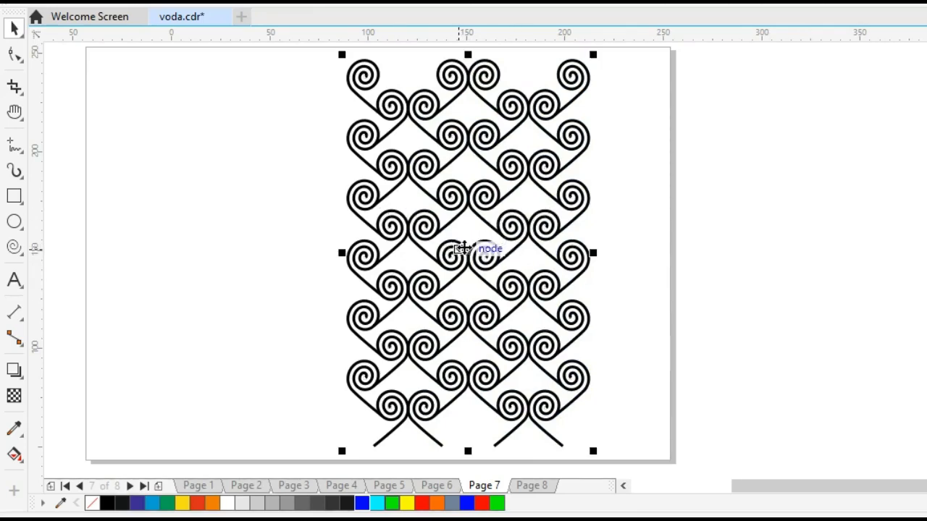
drag(458, 249, 201, 227)
click(426, 239)
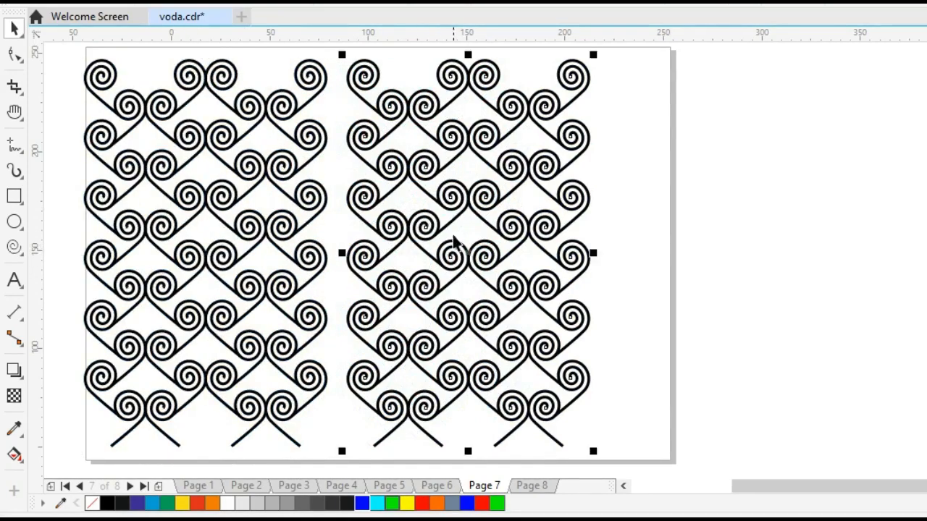
drag(429, 231, 699, 242)
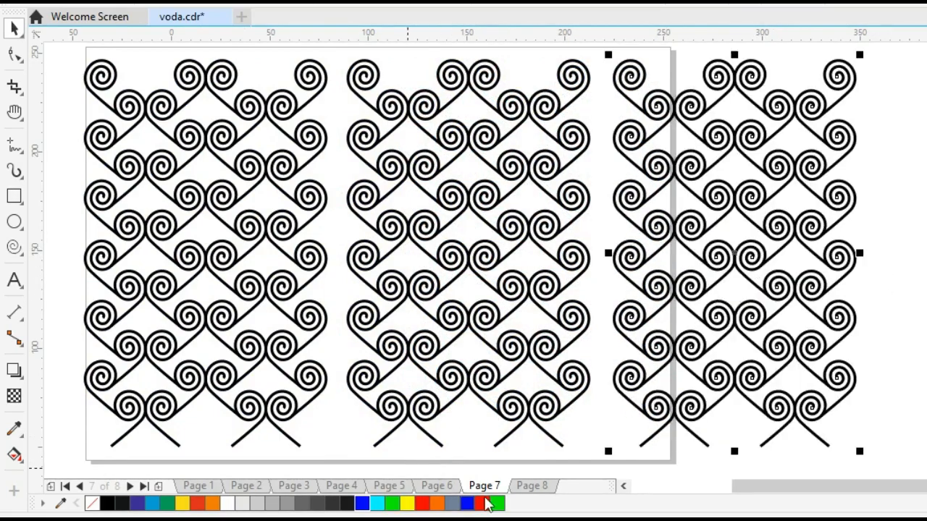
Step: Colour the outlines of the right-hand spiral pattern blue and those of the middle pattern orange-red
click(362, 507)
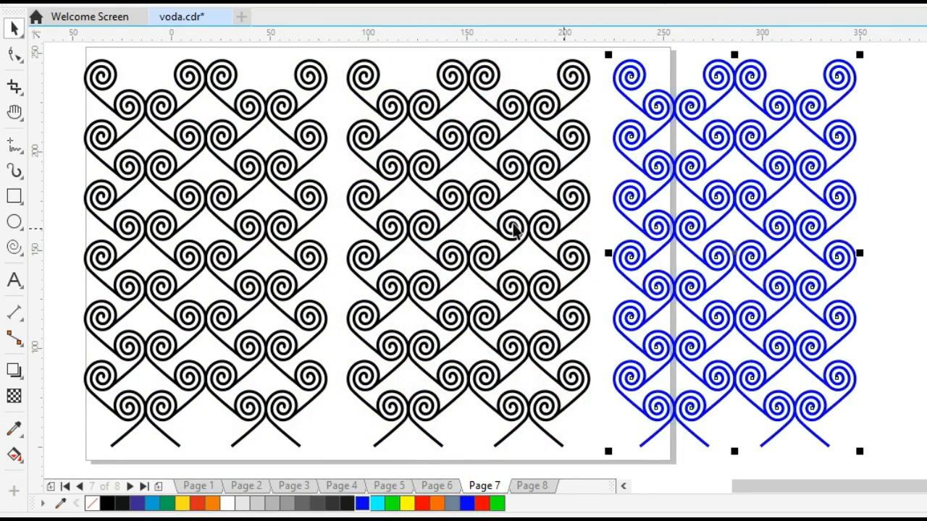
click(487, 251)
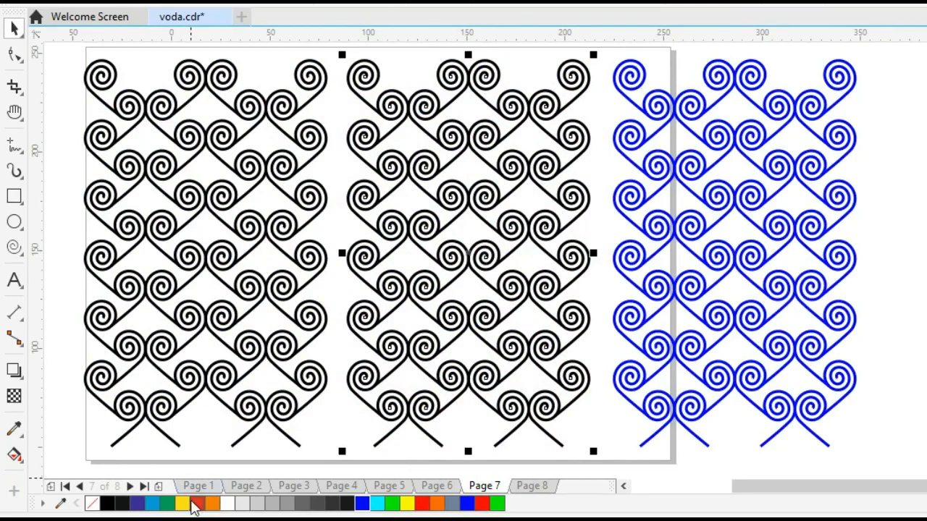
click(195, 504)
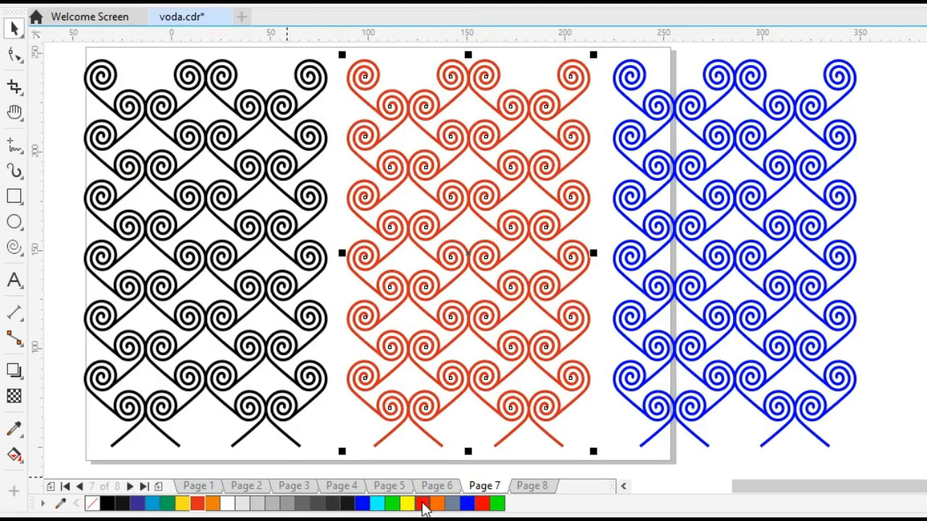